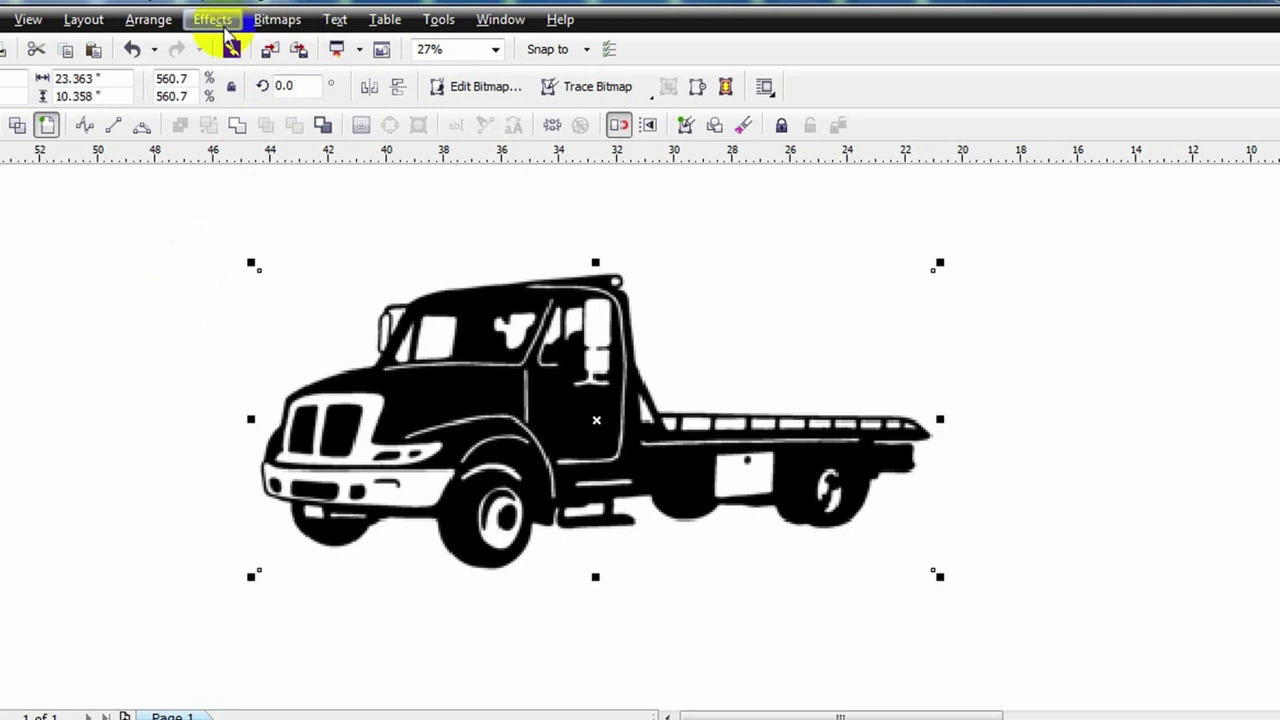
- Open the 1-bit black and white conversion for the tow truck bitmap and set its conversion method to Line Art
click(280, 22)
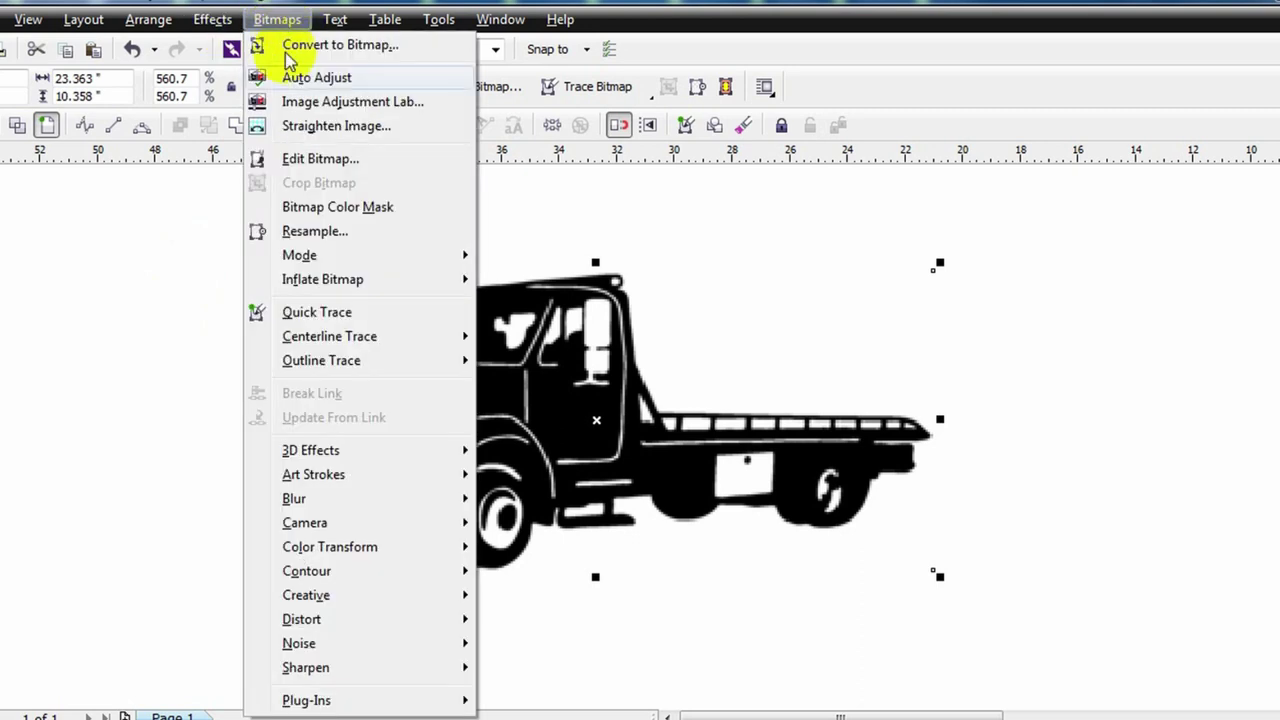
mouse_move(310, 255)
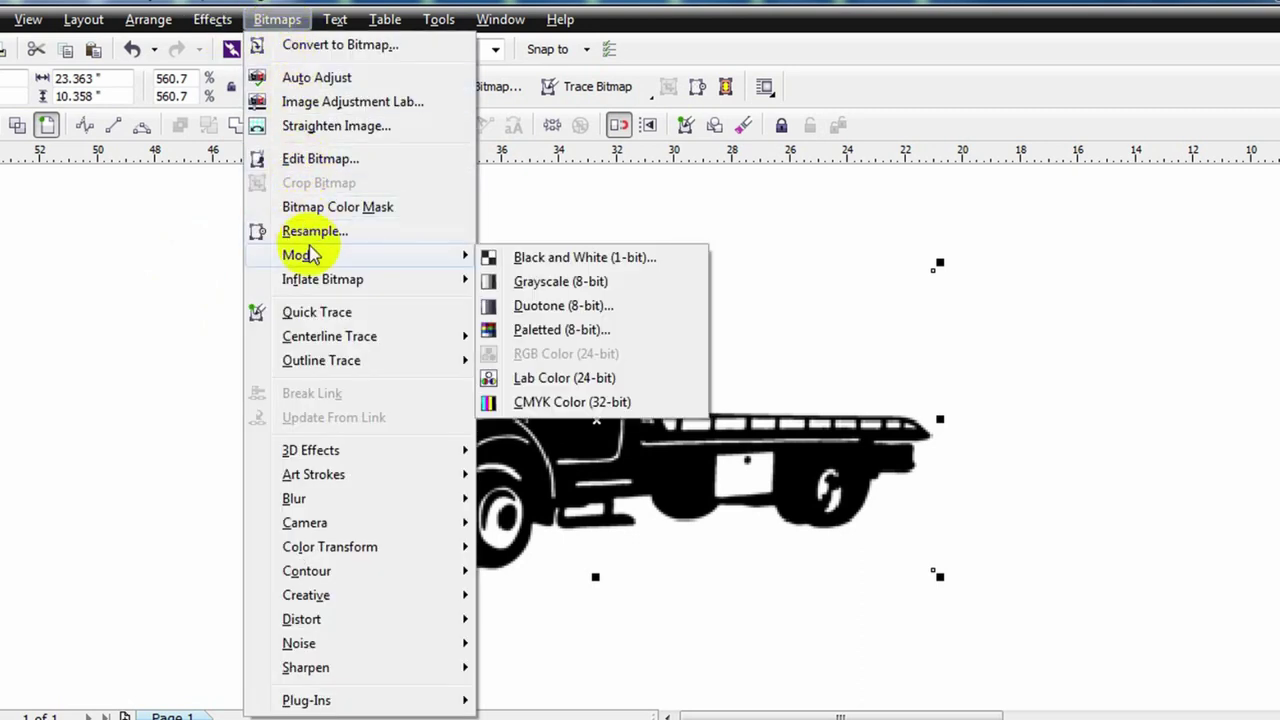
click(598, 258)
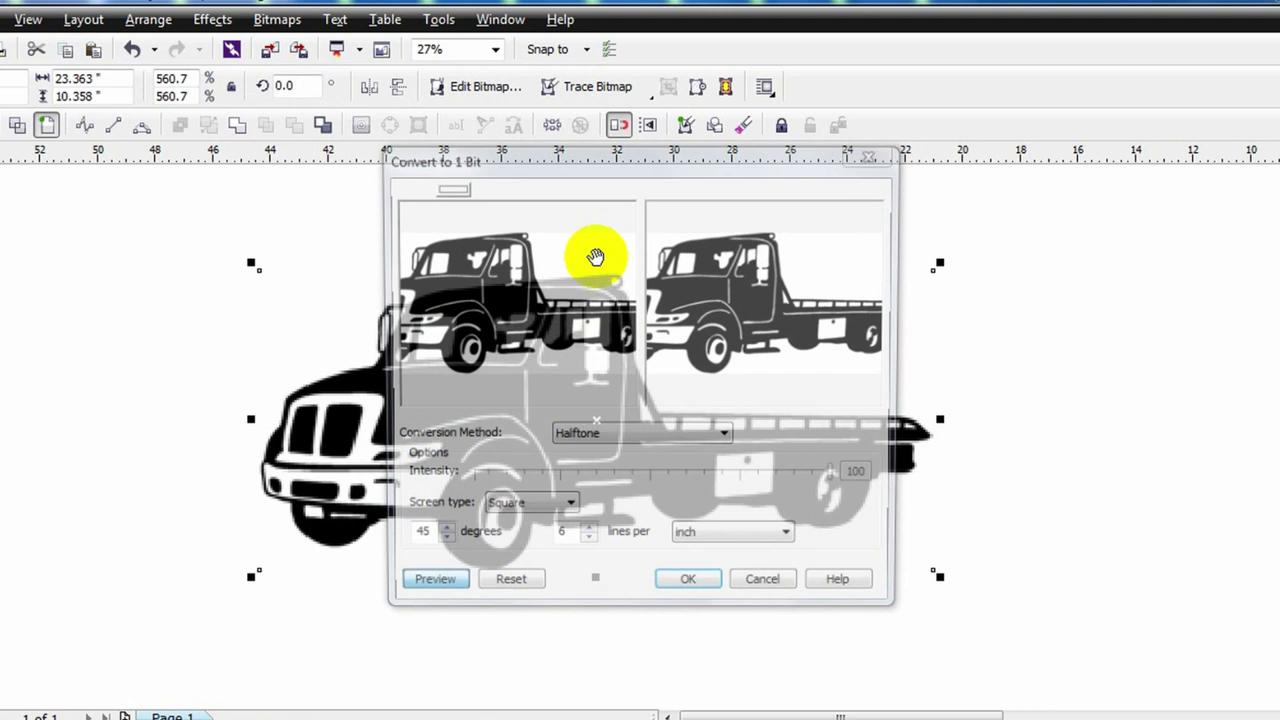
mouse_move(536, 340)
mouse_down()
mouse_move(590, 350)
mouse_move(608, 376)
mouse_up()
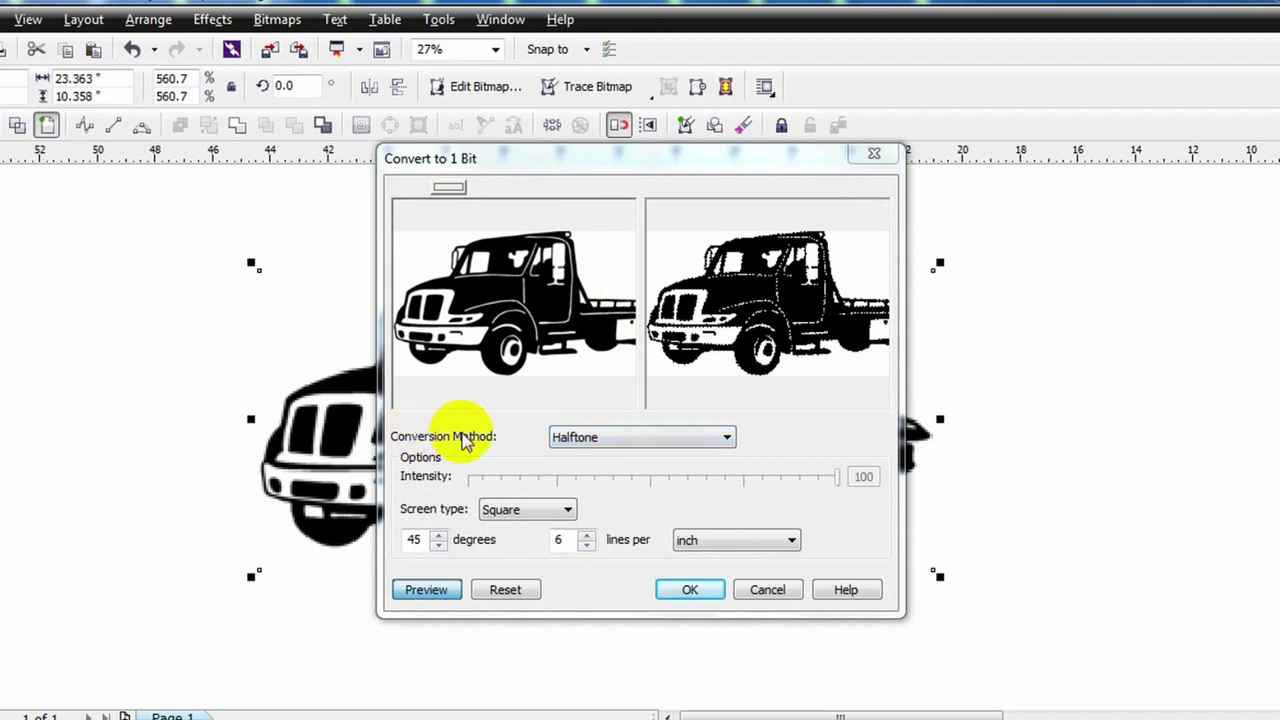
click(588, 442)
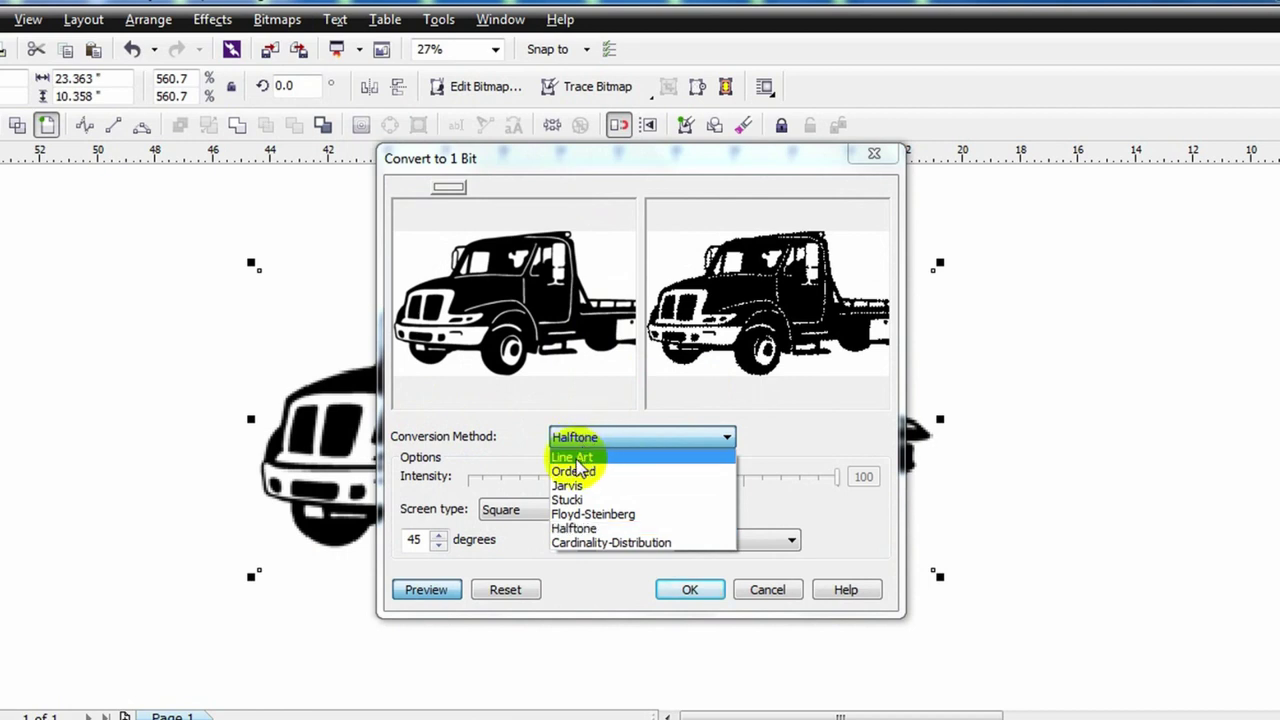
click(576, 461)
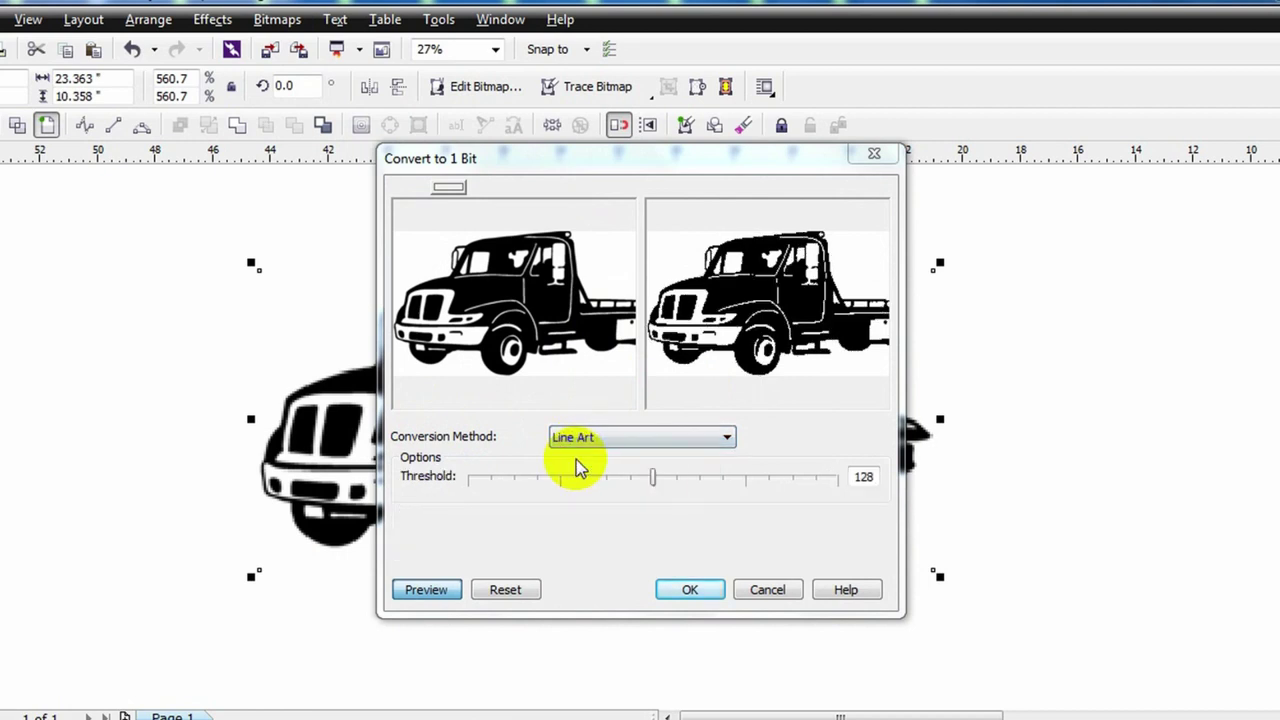
- Set the Line Art threshold to 115 and apply the 1-bit conversion to the truck bitmap
drag(568, 371, 545, 302)
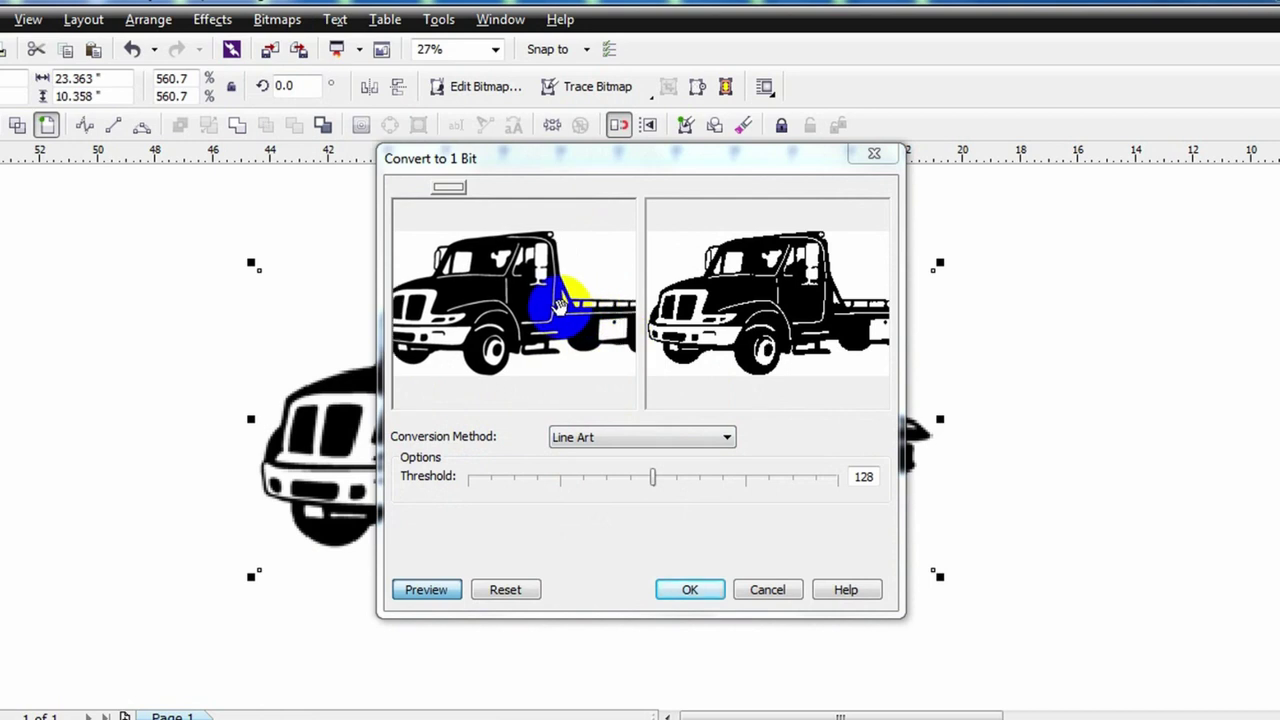
drag(661, 477, 667, 480)
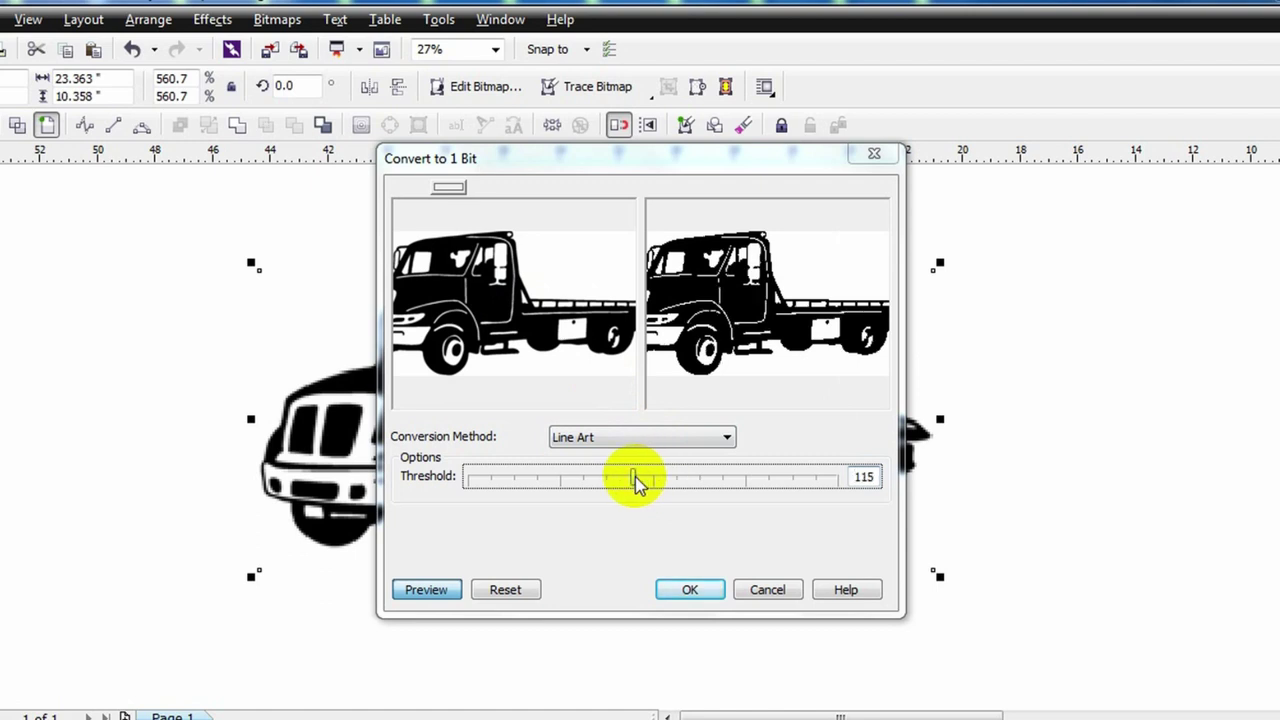
click(688, 589)
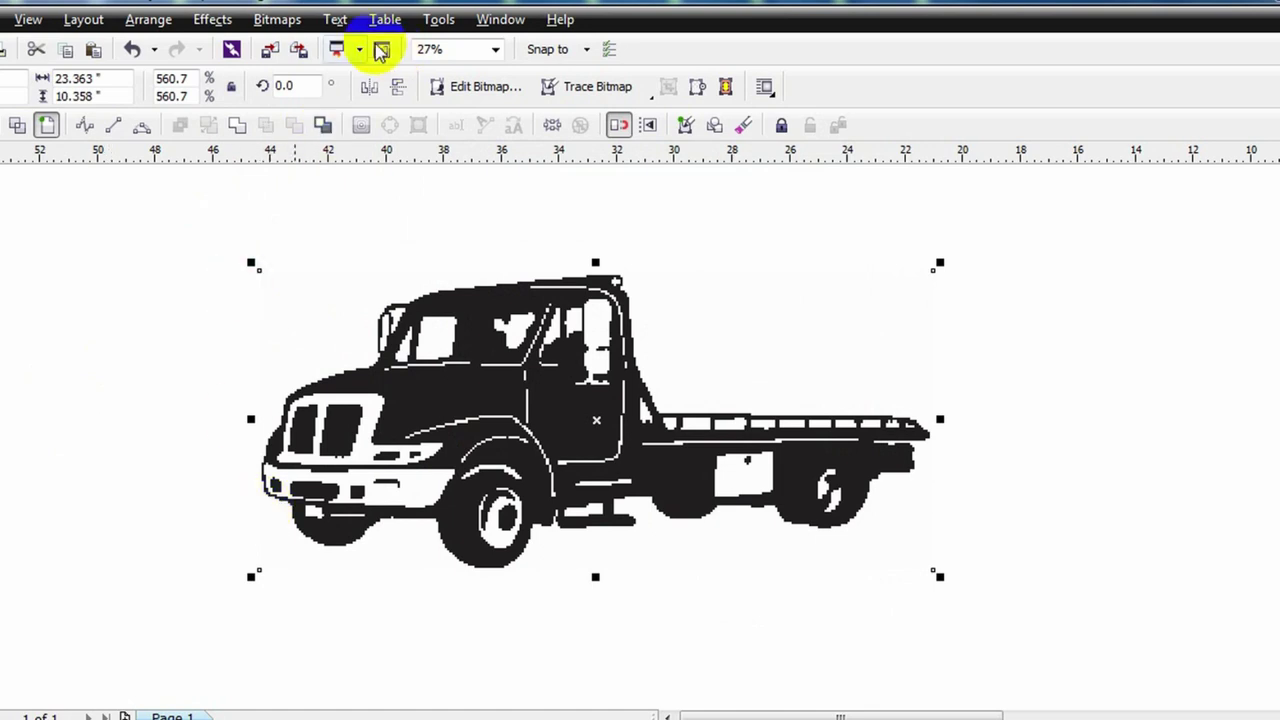
- Outline trace the truck bitmap as Clipart with the detail raised to maximum, and accept the trace
click(277, 20)
mouse_move(360, 360)
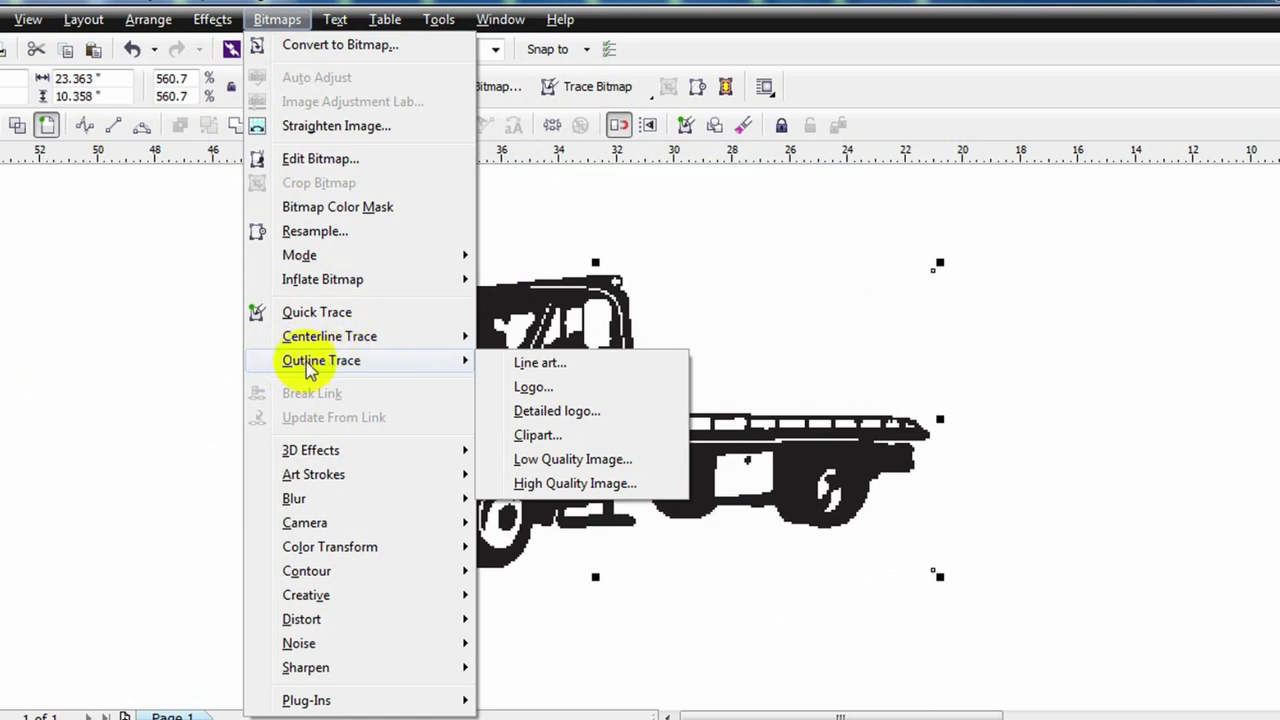
click(535, 435)
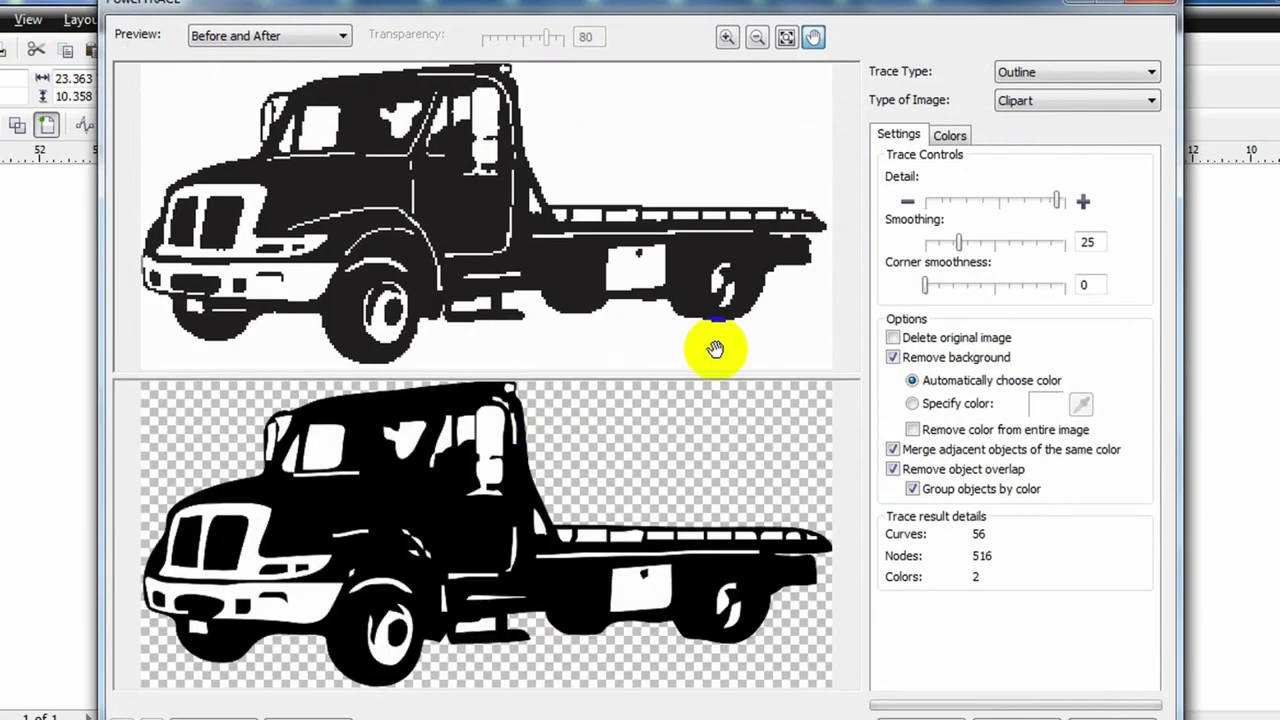
drag(1066, 208, 1067, 209)
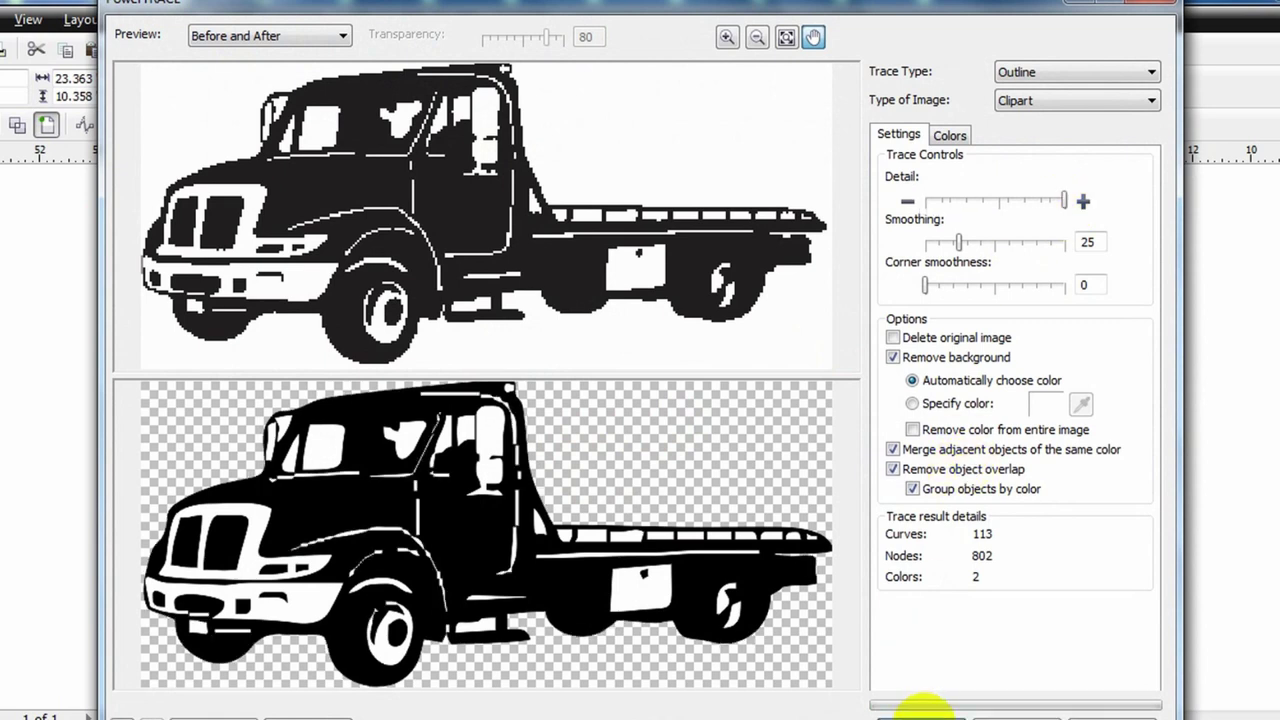
click(918, 708)
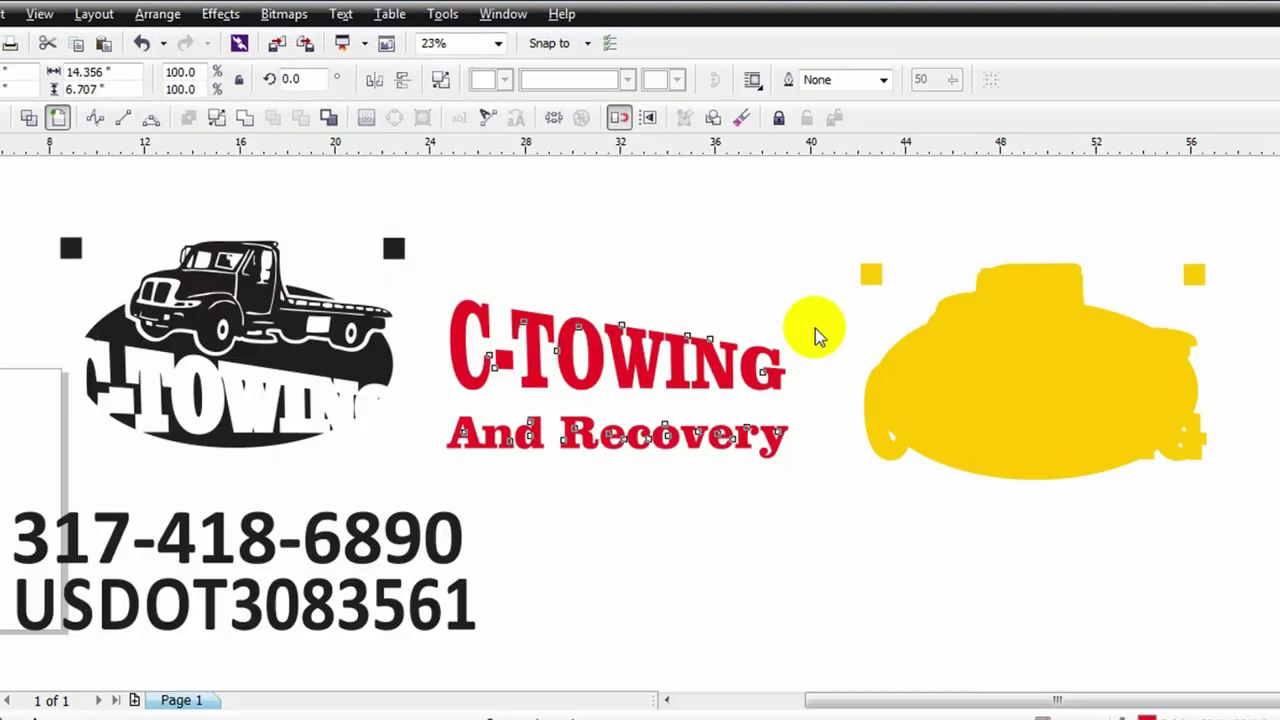
- Shift the yellow background shape with its registration squares very slightly to the right
click(800, 548)
click(954, 435)
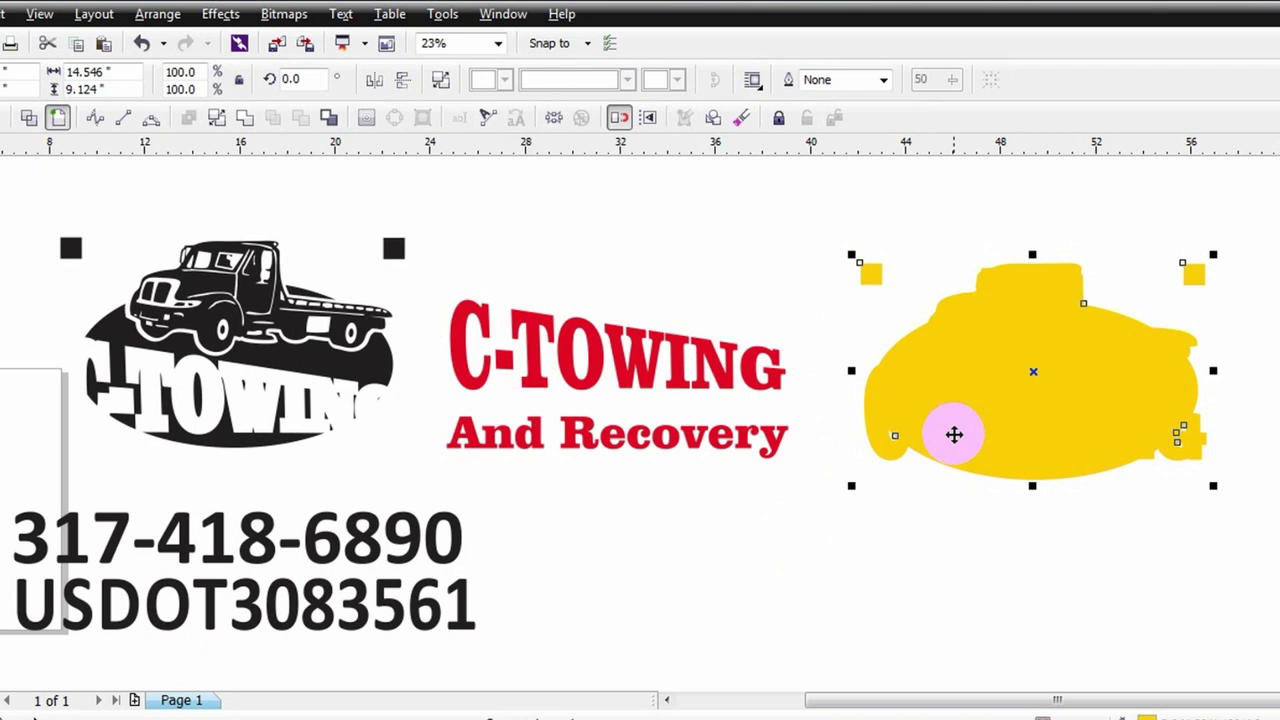
mouse_move(954, 435)
mouse_down()
mouse_move(991, 423)
mouse_move(958, 435)
mouse_up()
click(822, 580)
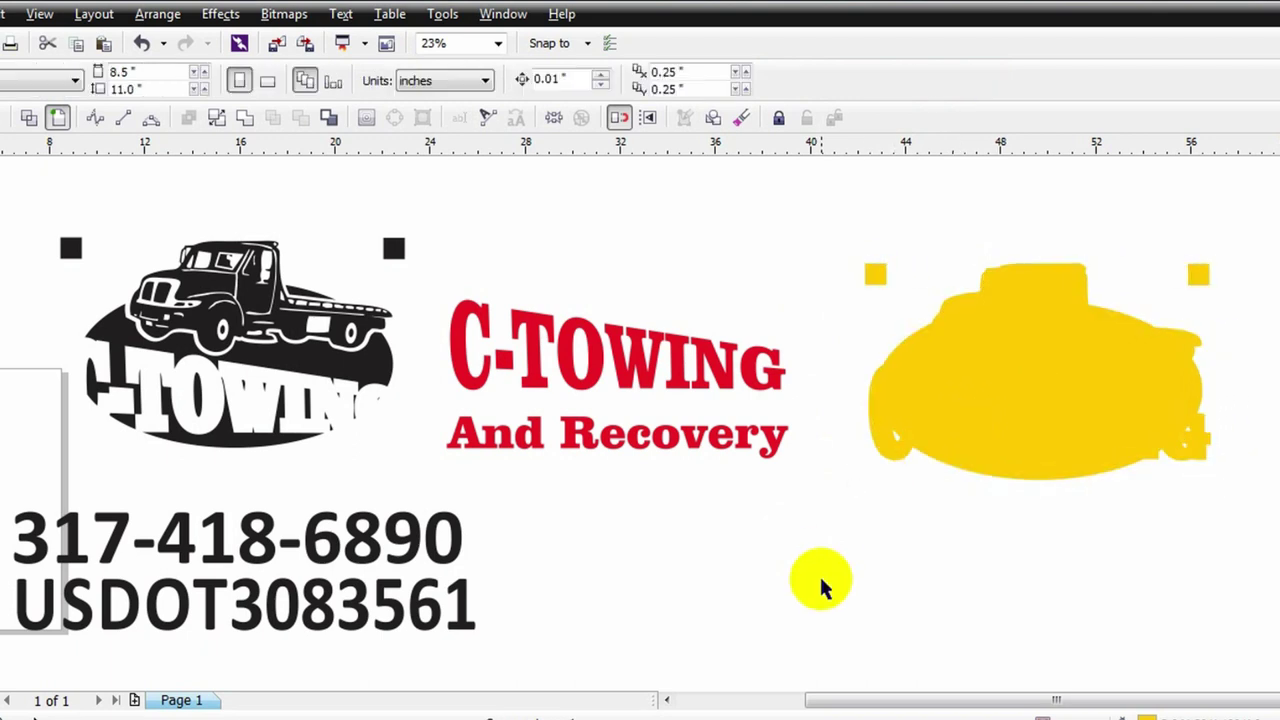
- Move the black truck artwork with its number lines onto the yellow background, aligning the registration squares
click(350, 333)
drag(350, 333, 1153, 357)
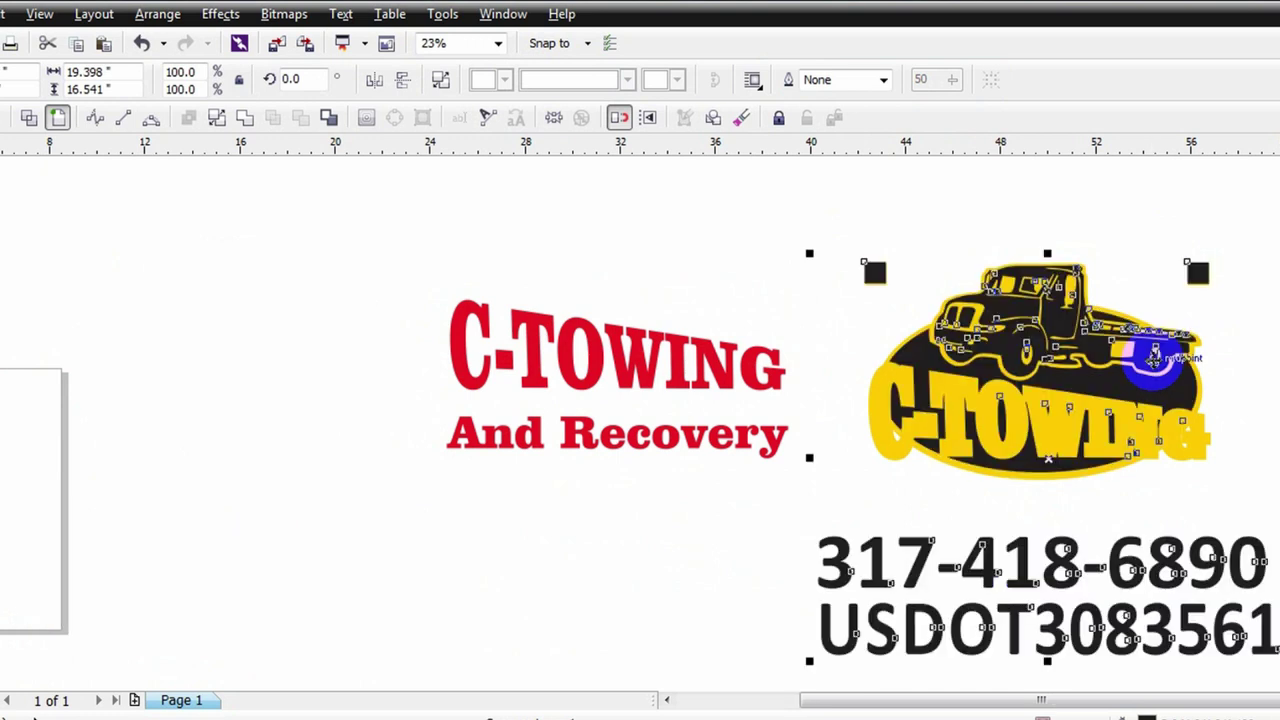
click(983, 229)
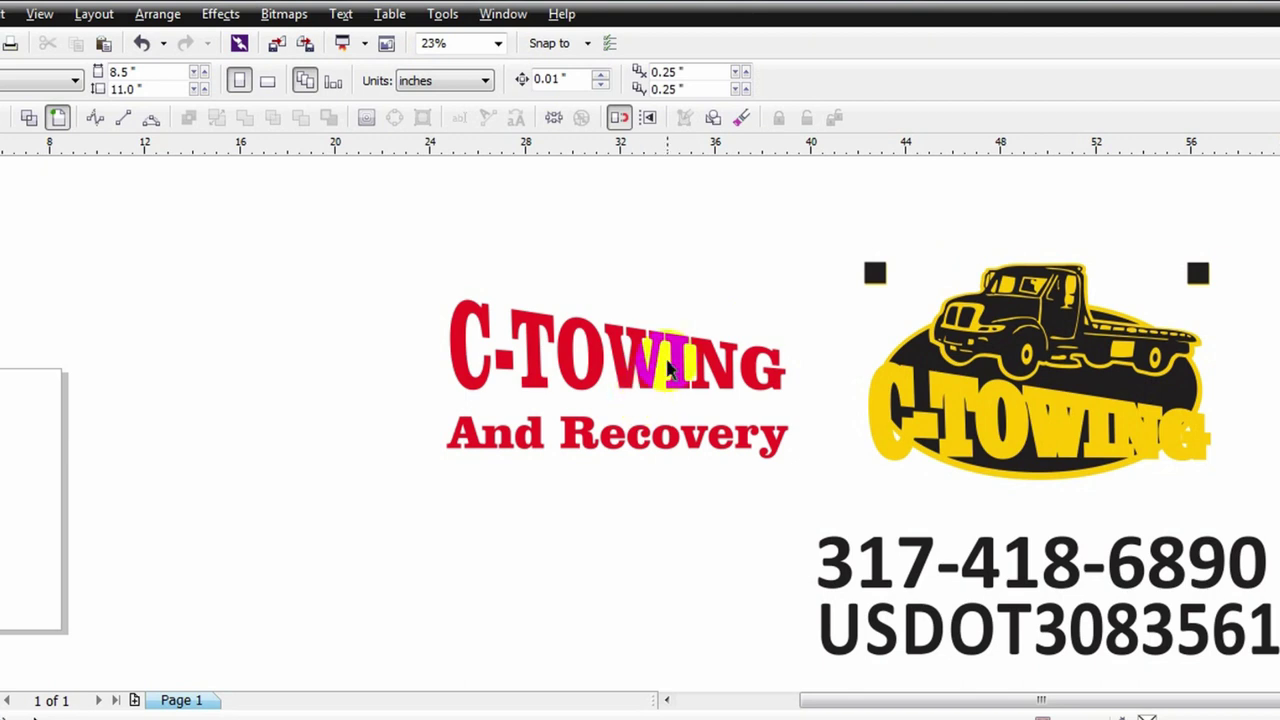
- Place the red C-Towing And Recovery lettering over the yellow letter outlines of the assembled logo
click(672, 369)
drag(675, 368, 1095, 433)
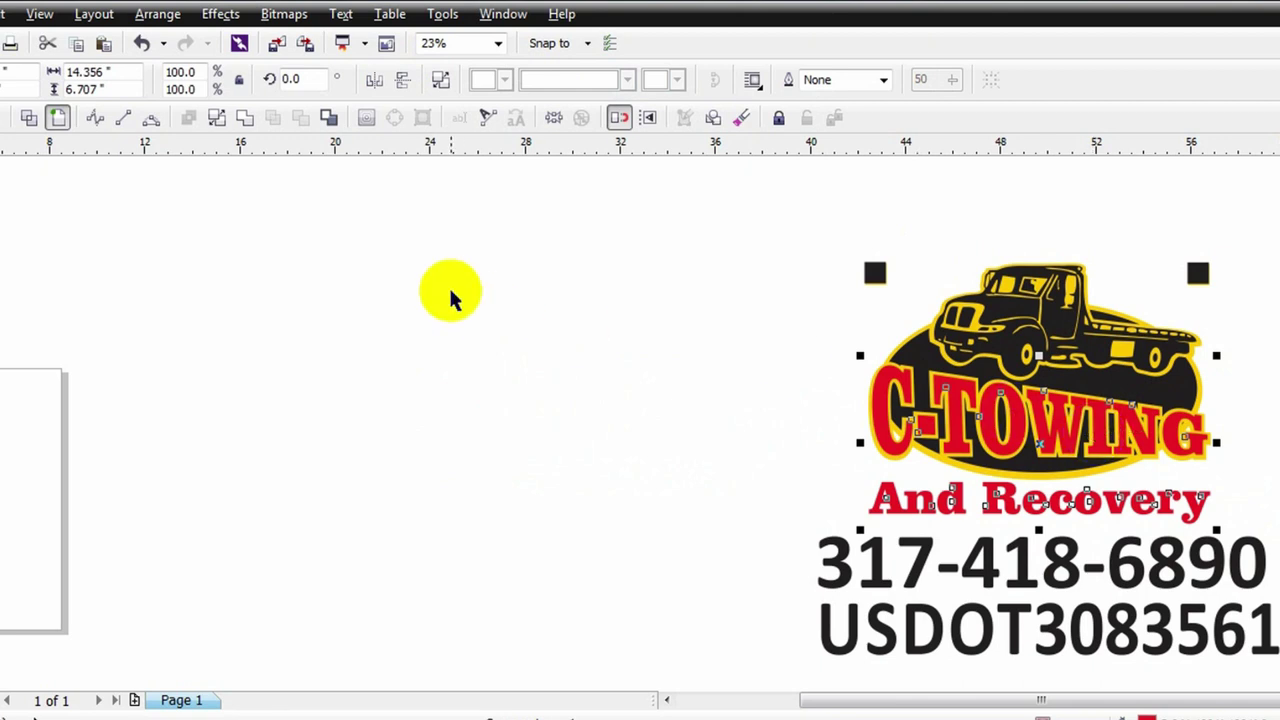
click(664, 440)
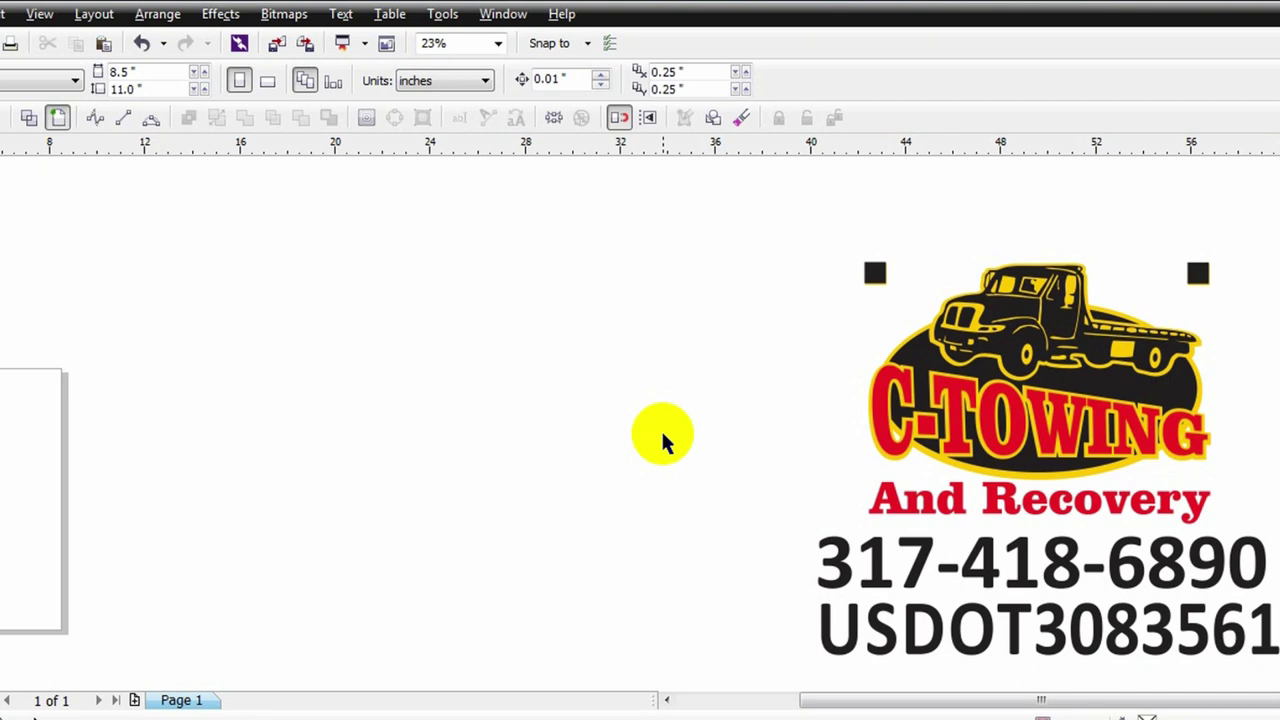
- Move the red C-Towing And Recovery lettering off the logo into the empty area between the page and the logo
click(885, 408)
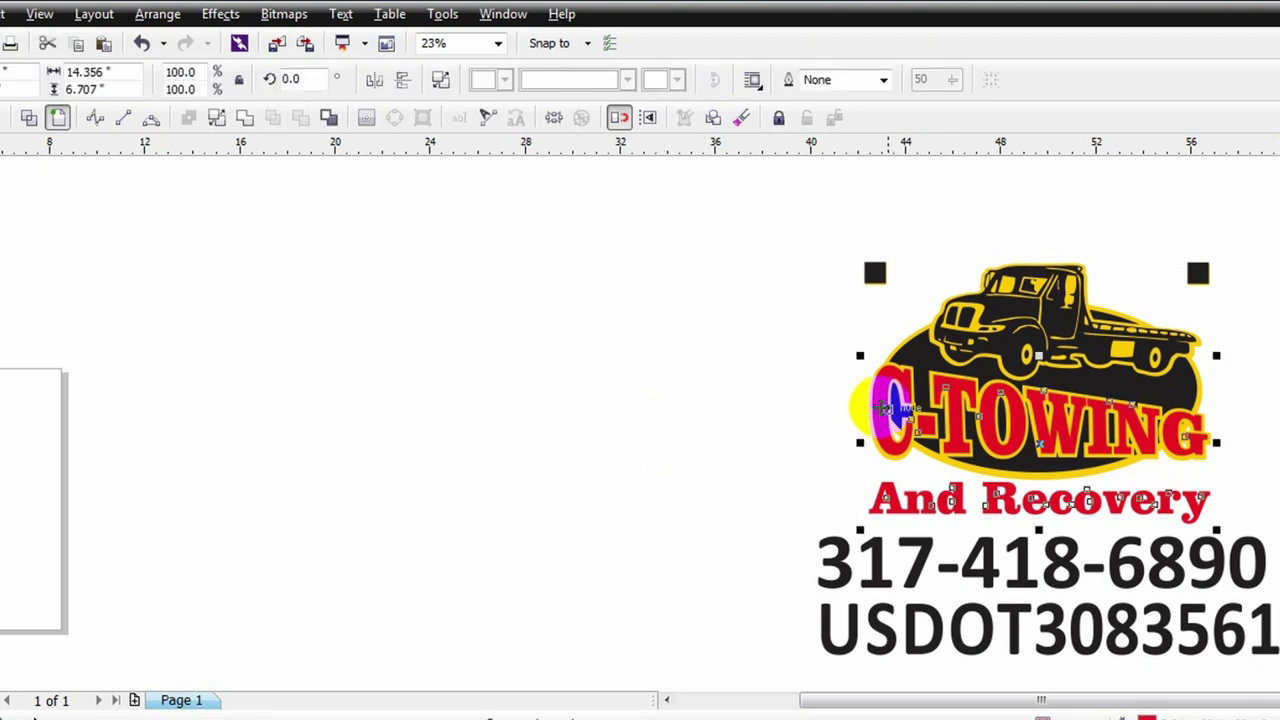
drag(885, 408, 364, 425)
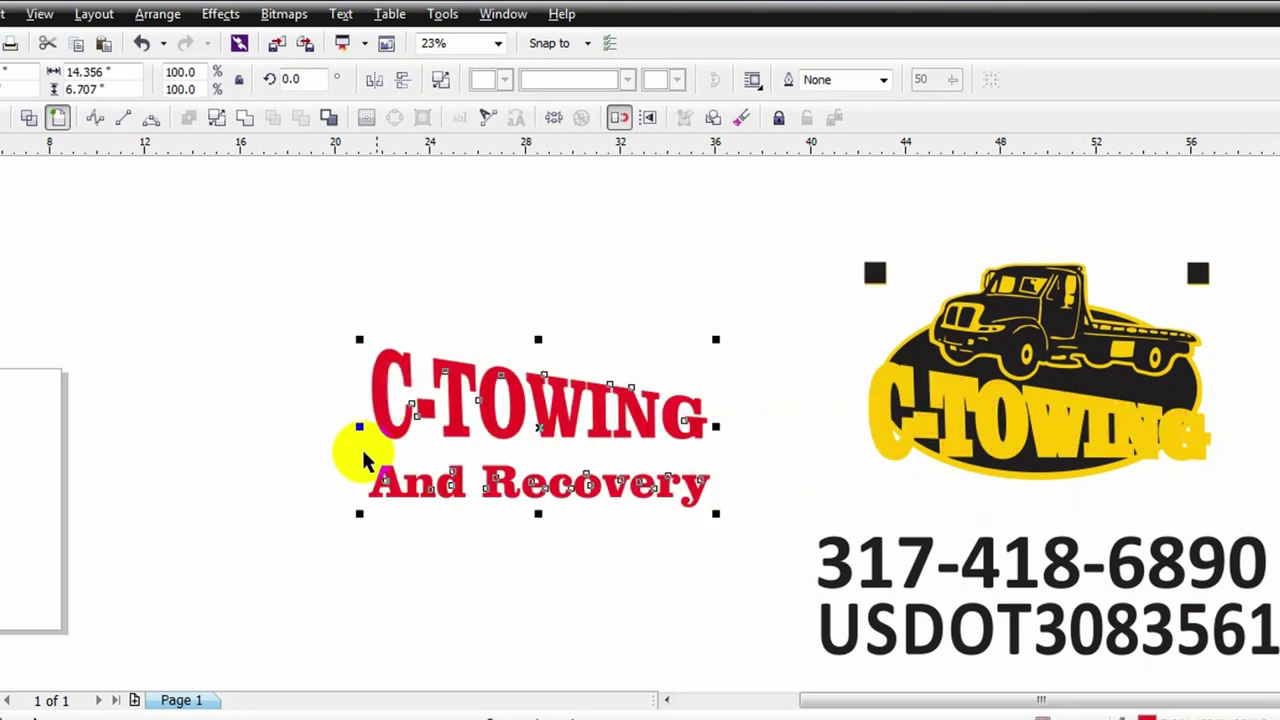
click(424, 551)
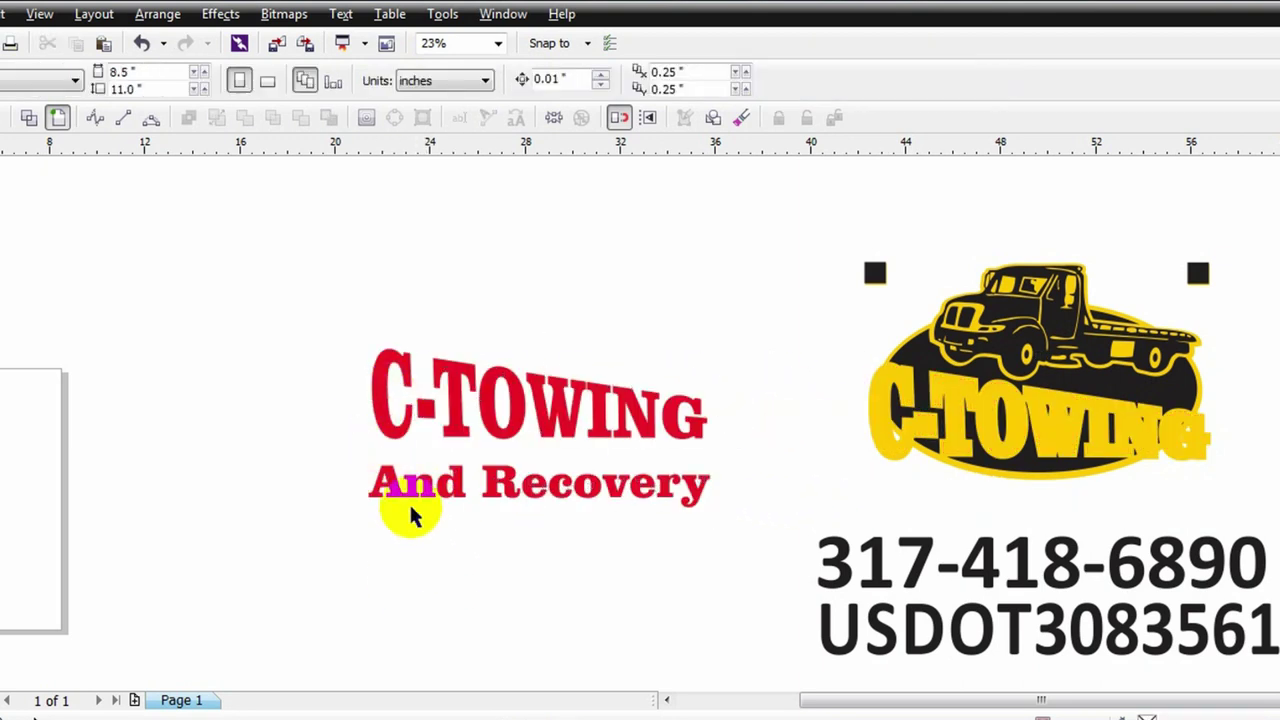
drag(482, 485, 365, 392)
click(549, 534)
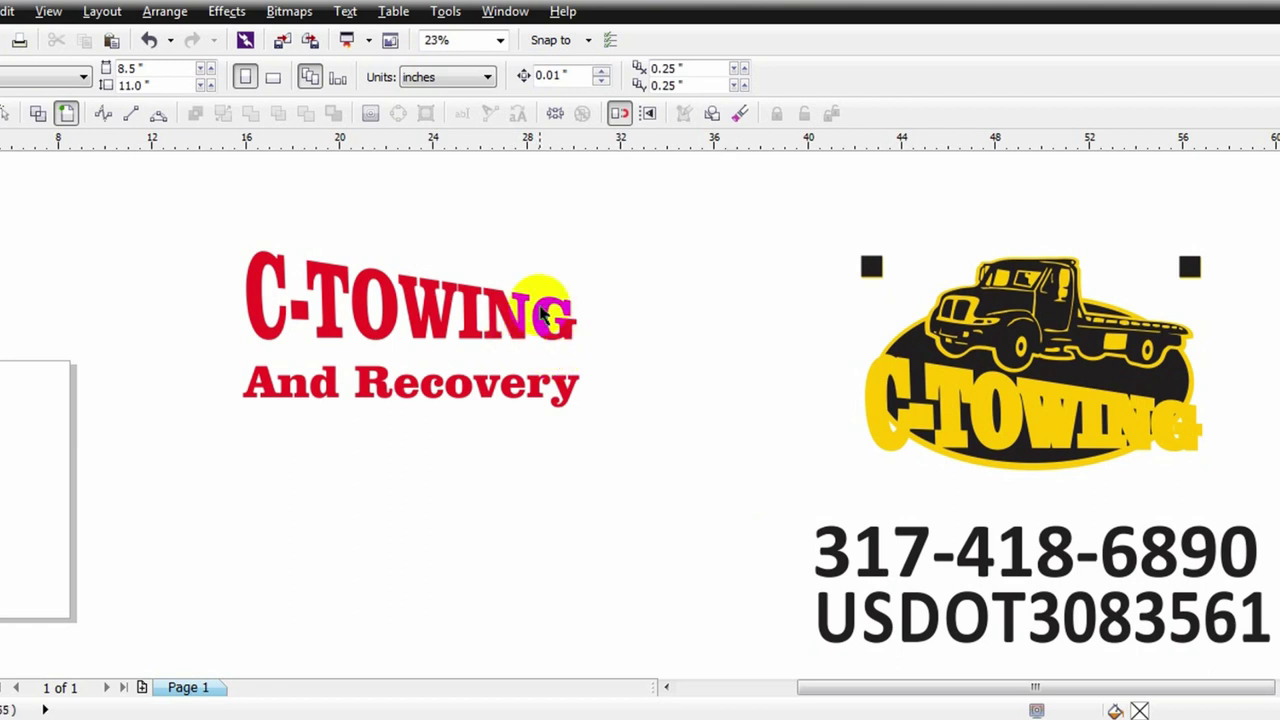
click(540, 303)
click(663, 443)
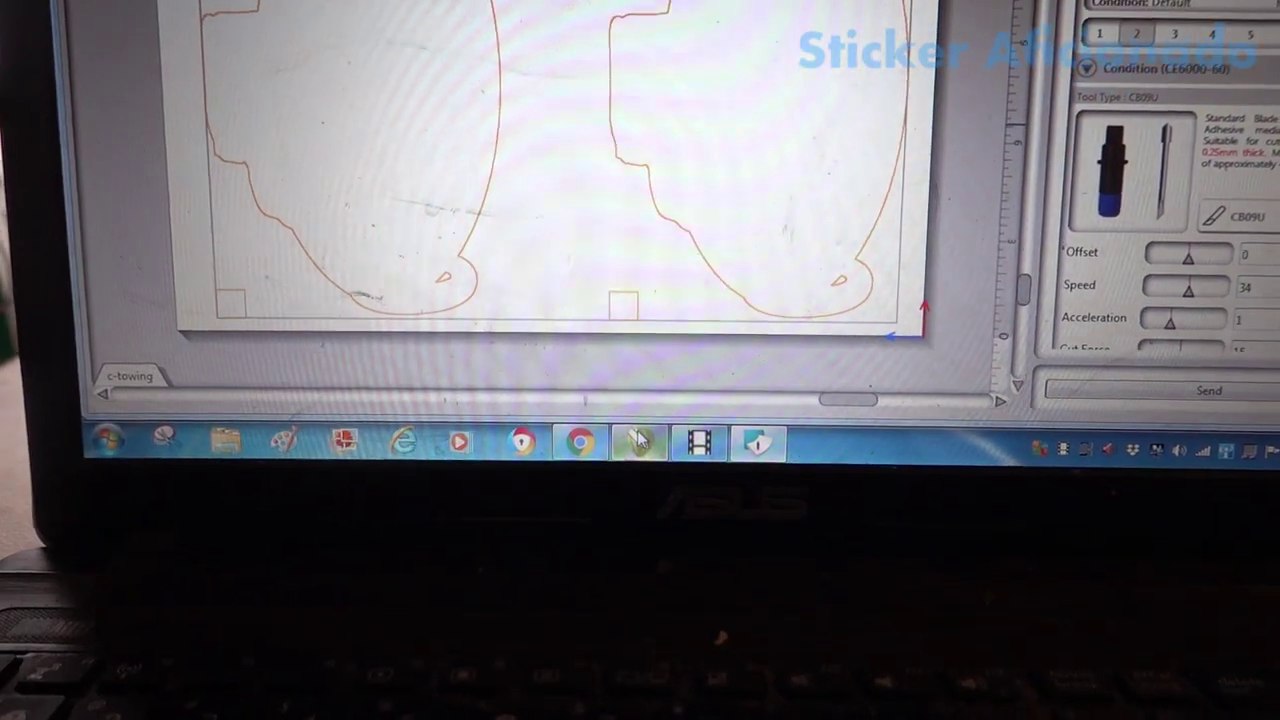
- Switch from the cutting software to the C-Towing artwork in CorelDRAW
click(603, 400)
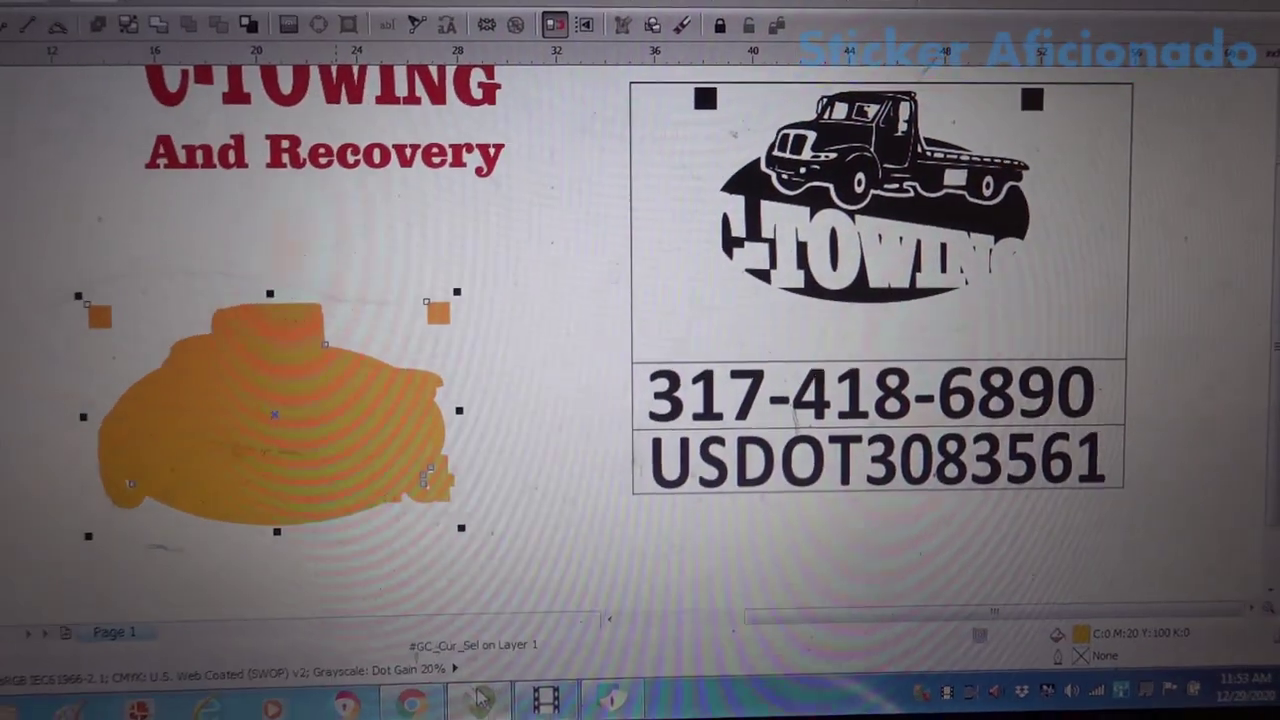